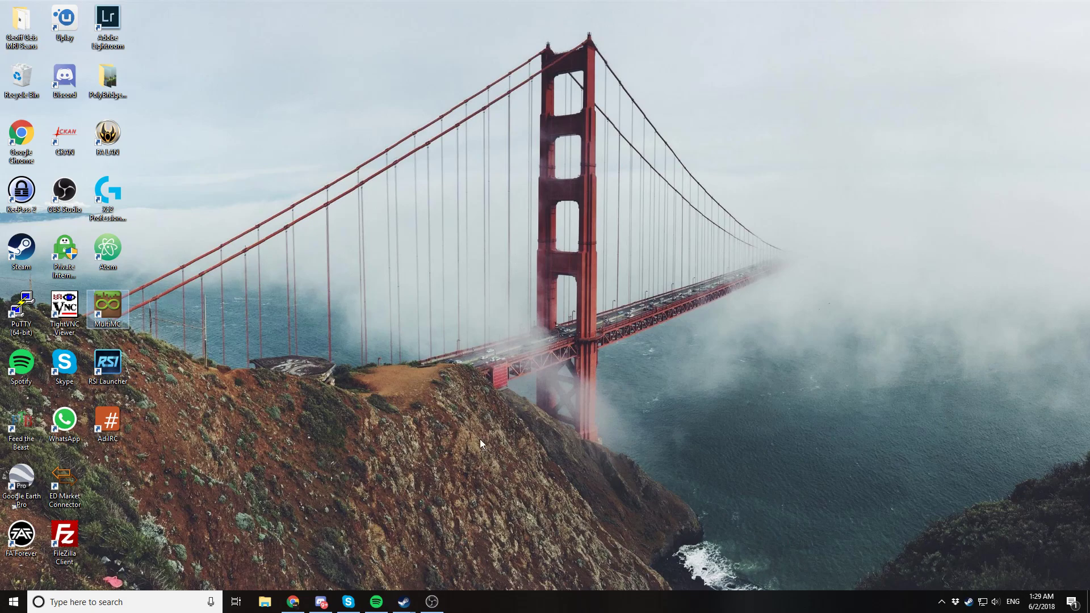
Start MultiMC from the desktop icon and shift its window slightly right
double_click(119, 320)
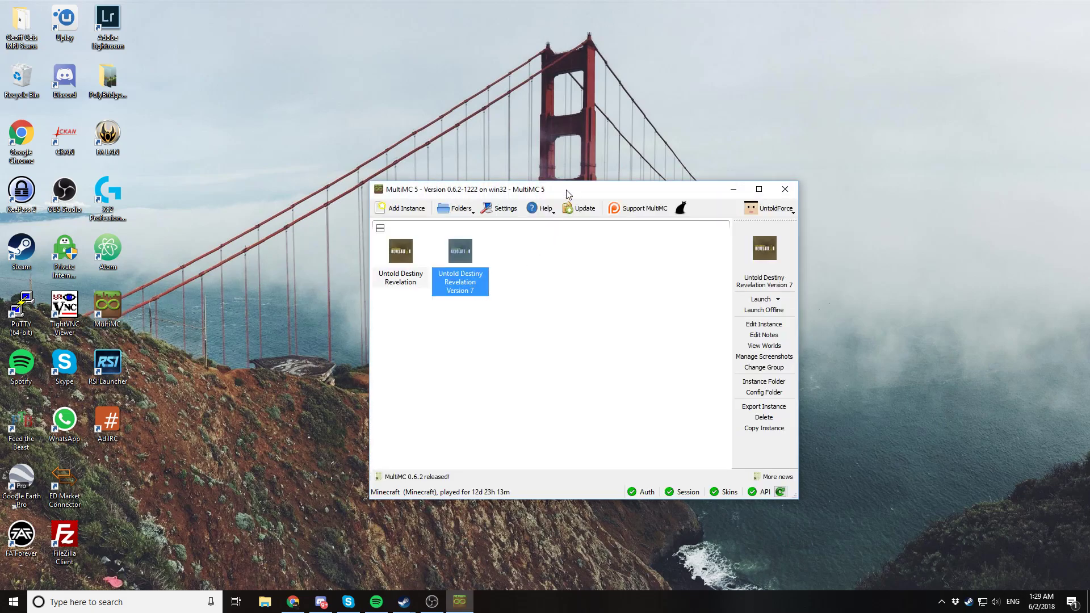
drag(568, 194, 588, 194)
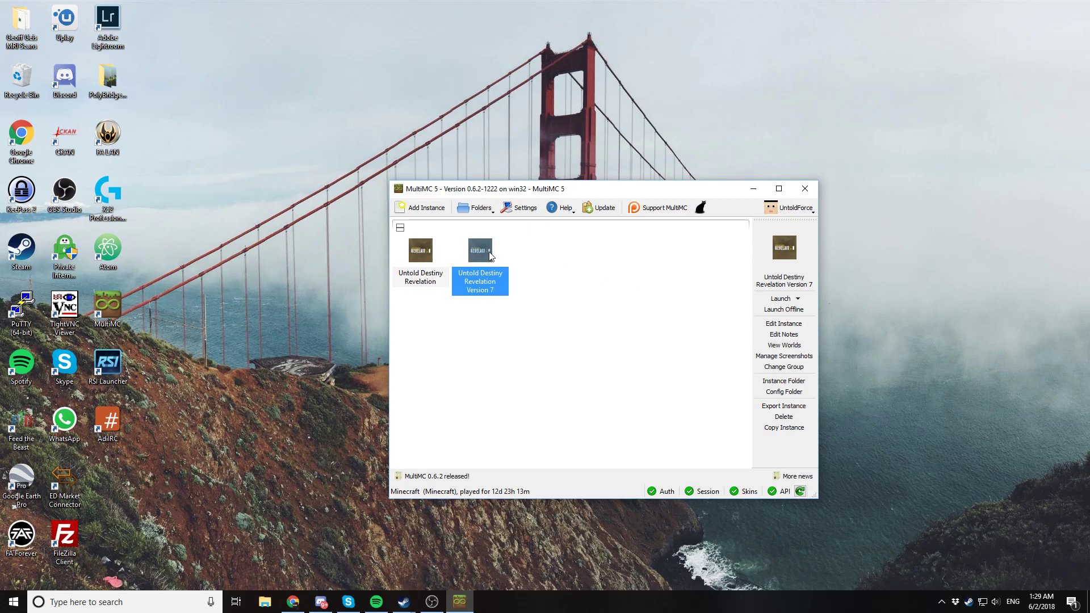
Open forge.cfg from the instance's .minecraft/config folder in Atom
click(767, 383)
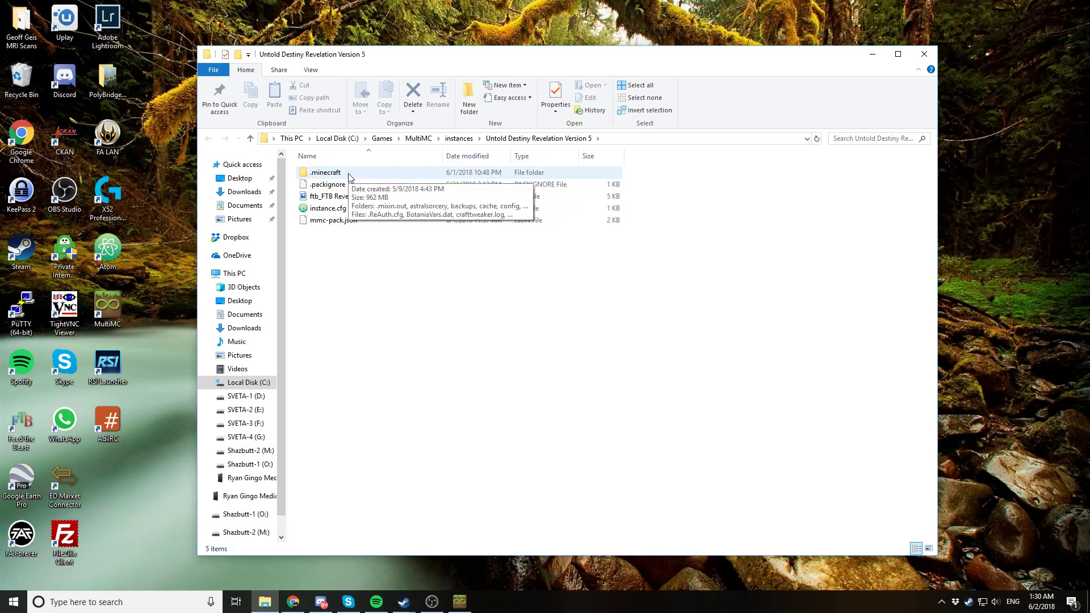
double_click(349, 178)
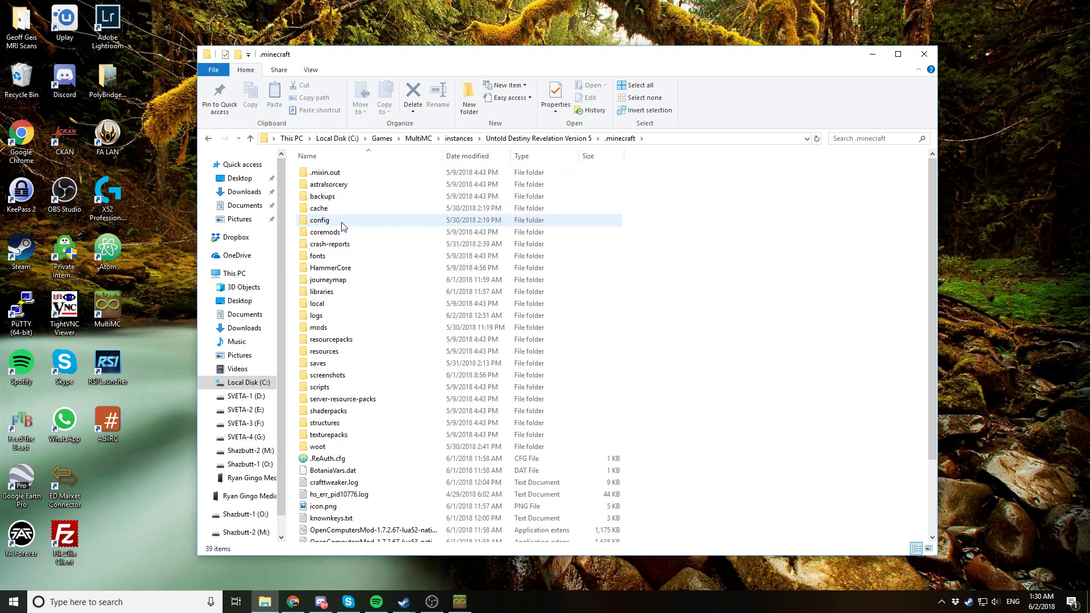
double_click(320, 220)
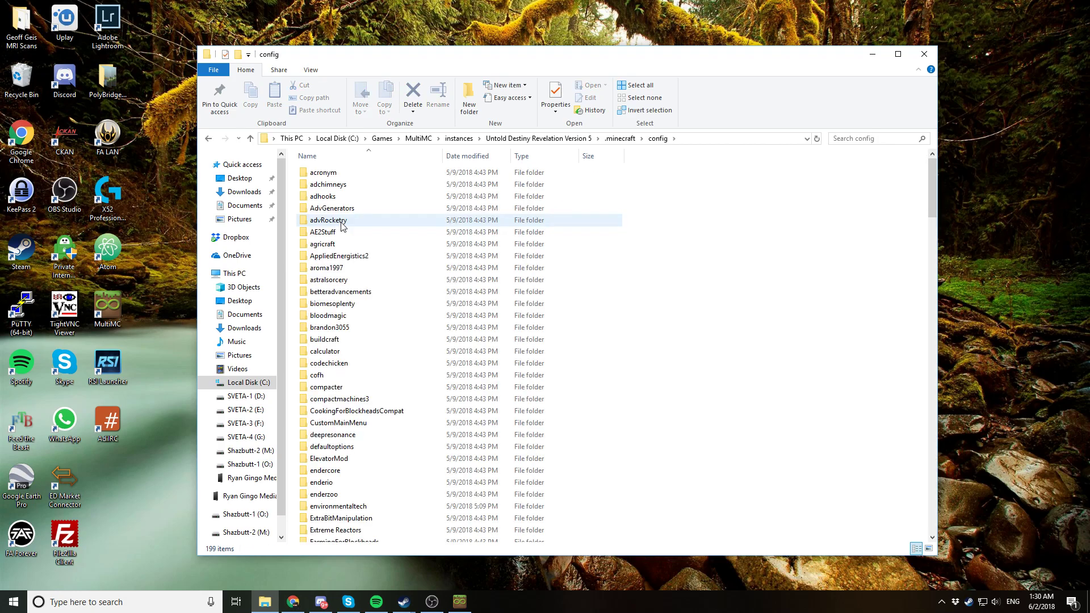
scroll(421, 244, down, 15)
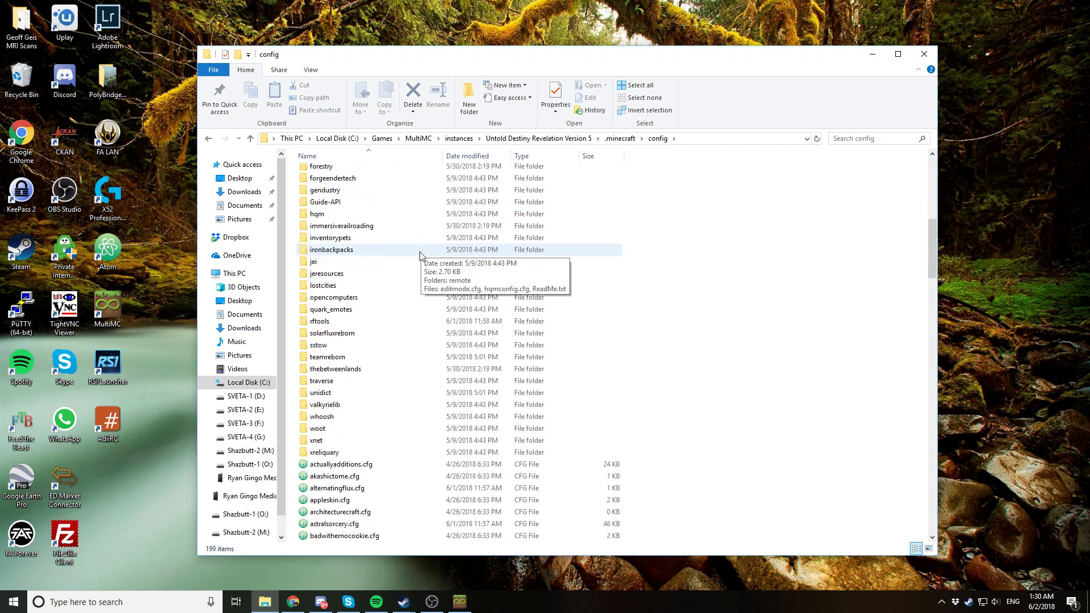
scroll(421, 254, down, 11)
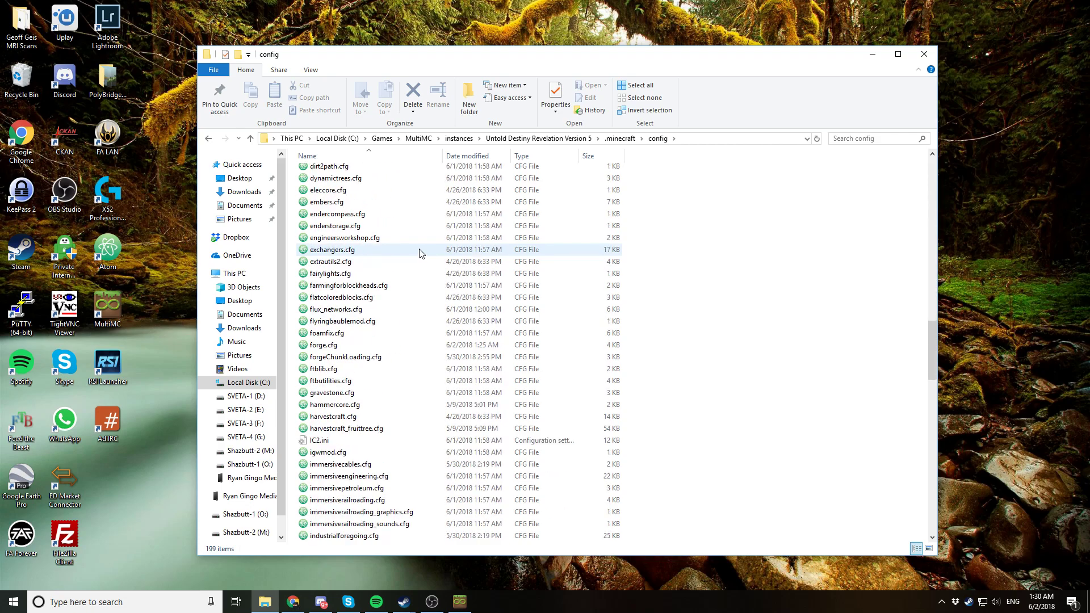
scroll(421, 254, down, 3)
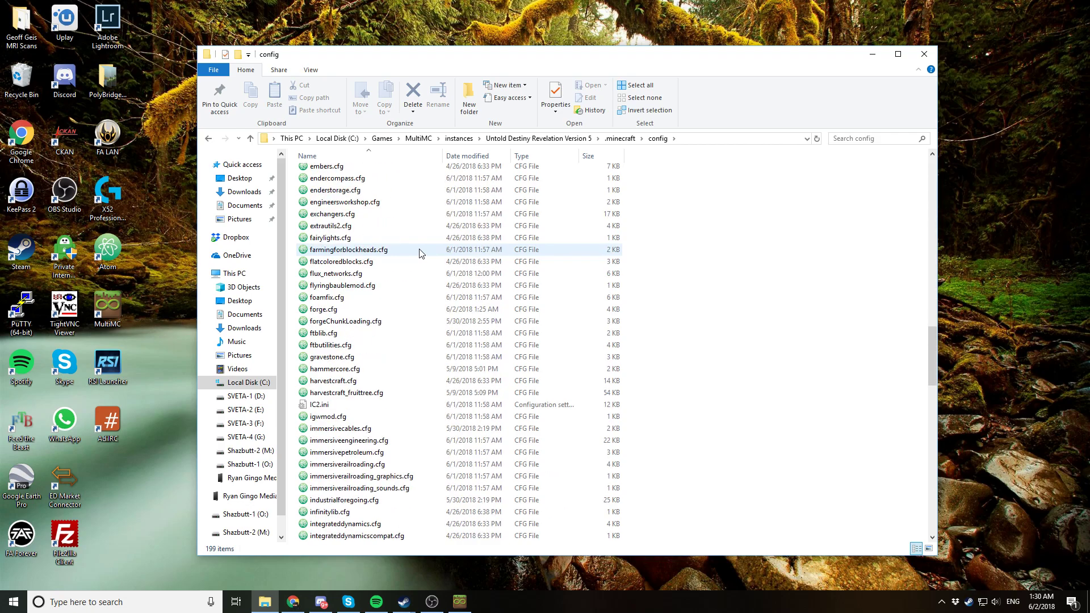
click(354, 311)
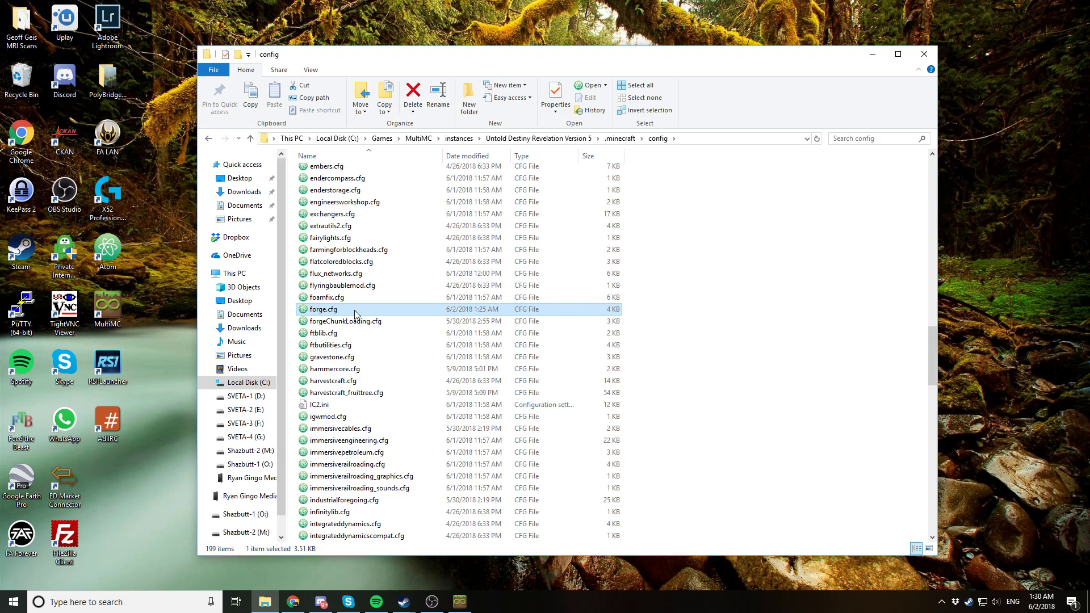
double_click(355, 311)
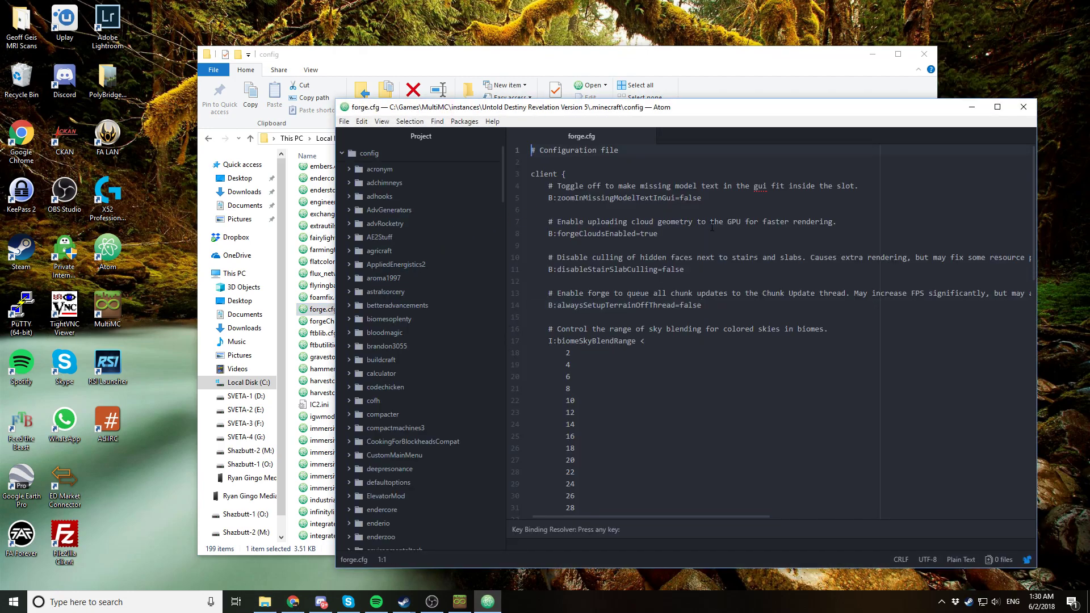
Maximize Atom and change B:alwaysSetupTerrainOffThread from false to true on line 14
drag(719, 108, 648, 94)
click(927, 93)
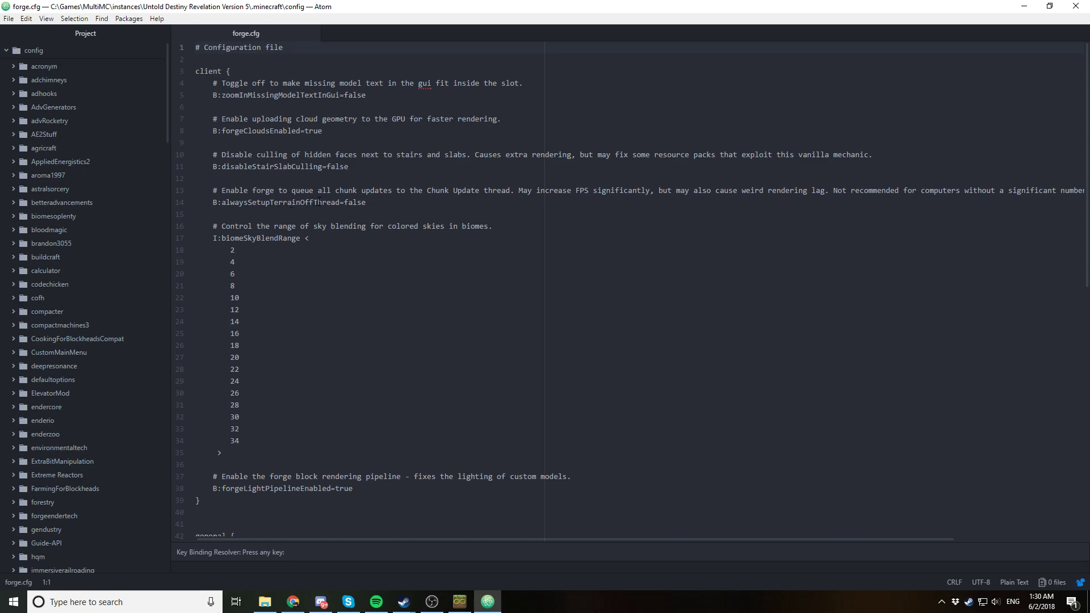
click(368, 201)
key(BackSpace)
key(BackSpace)
key(BackSpace)
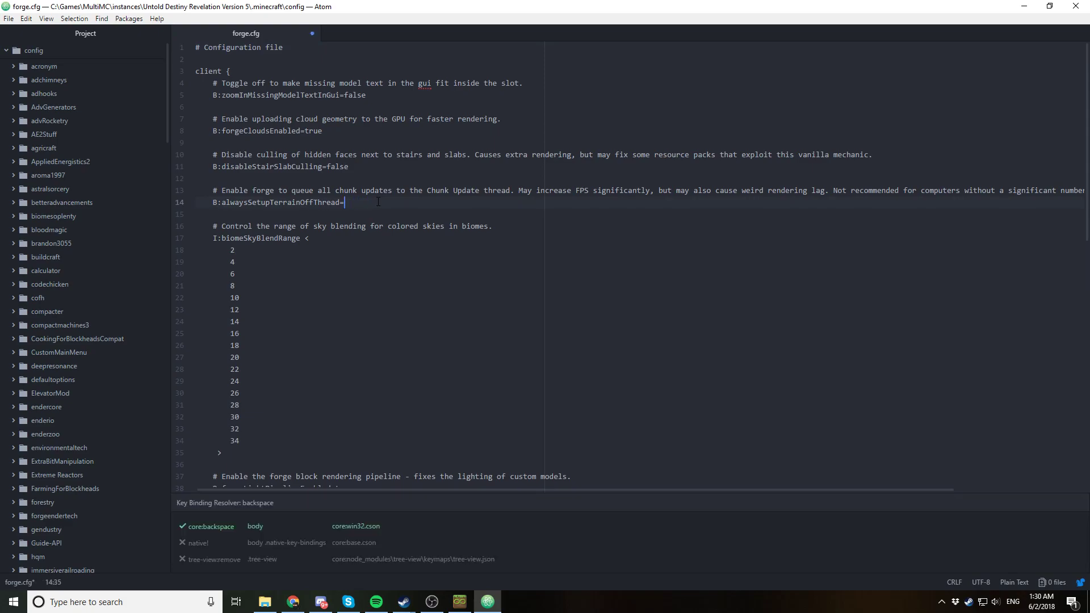
text(true)
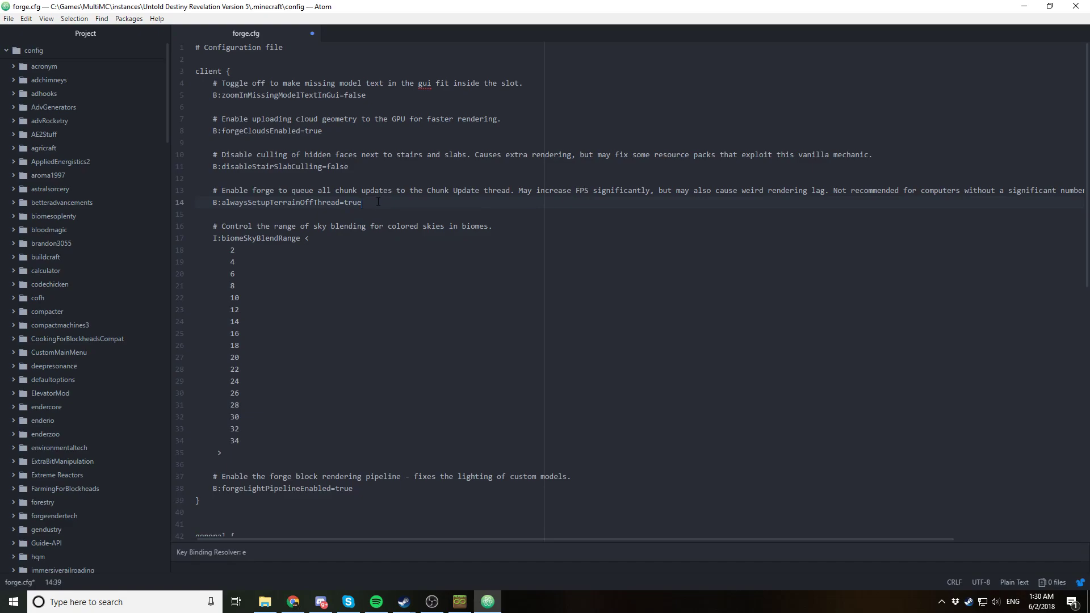
click(389, 191)
Save forge.cfg via File > Save and restore the Atom window size
click(9, 20)
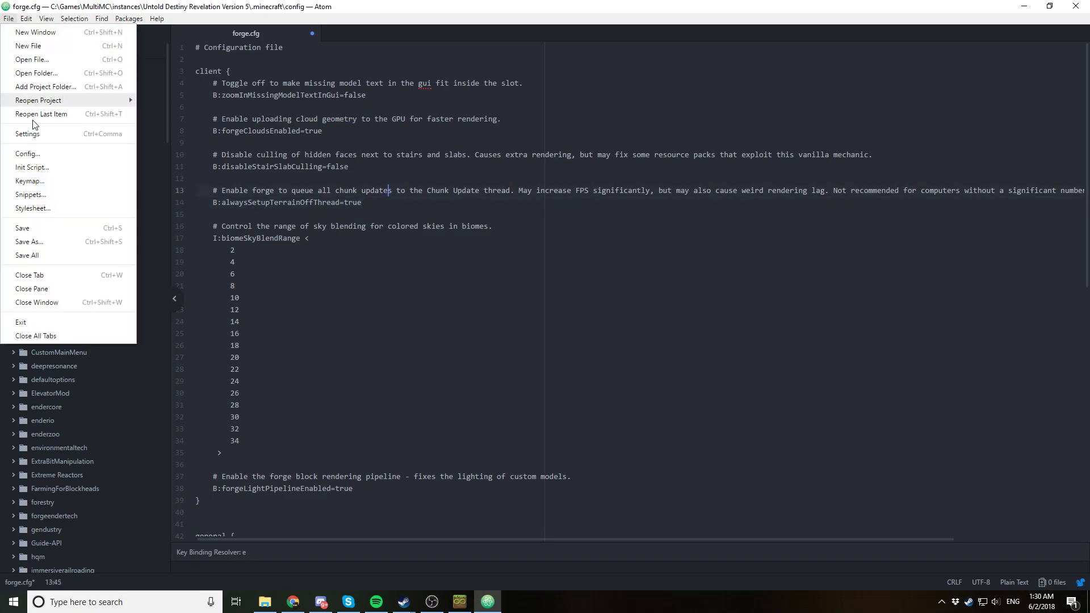
click(32, 229)
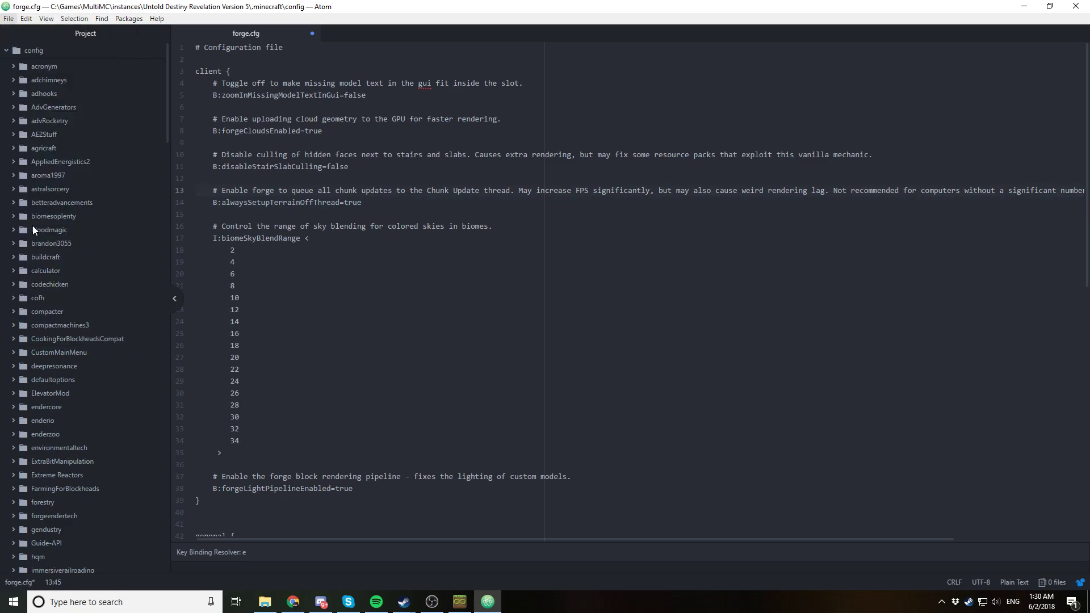
double_click(369, 6)
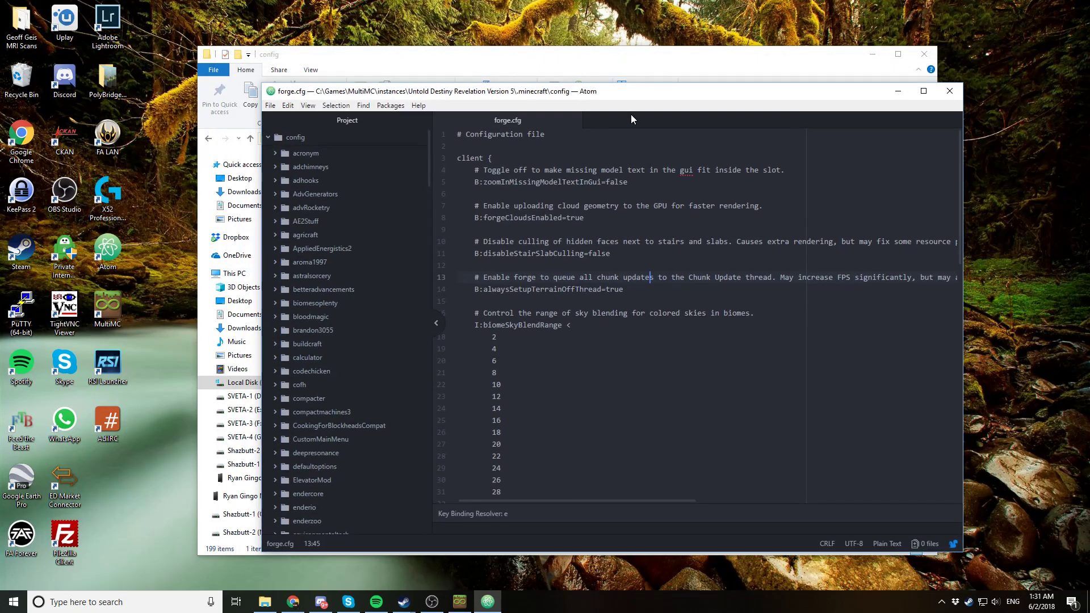
Close Atom and show the Version 7 instance's Java memory settings in MultiMC
click(958, 92)
click(799, 284)
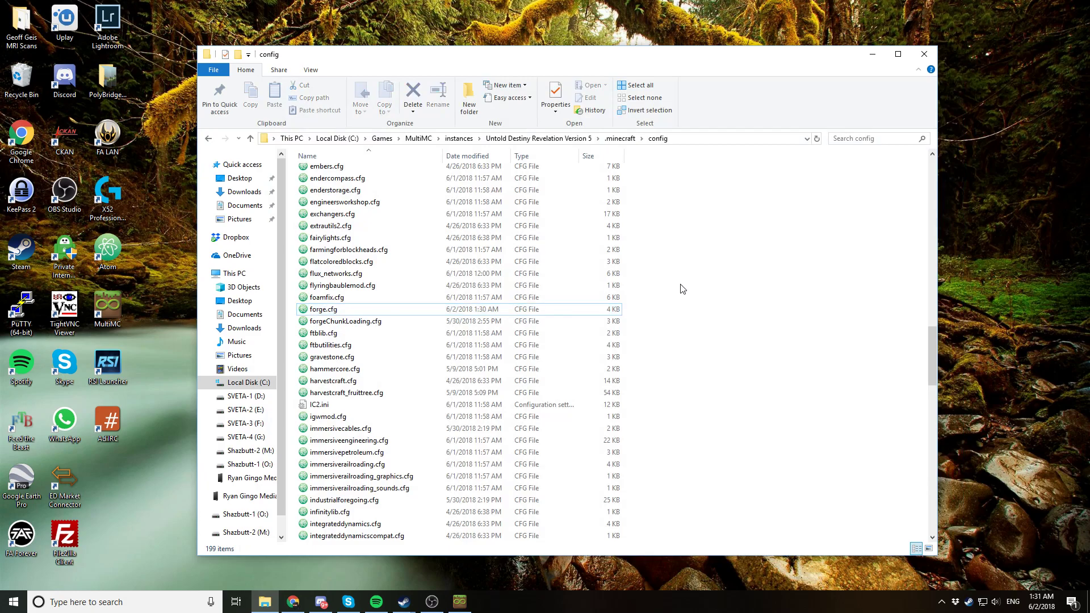
click(460, 602)
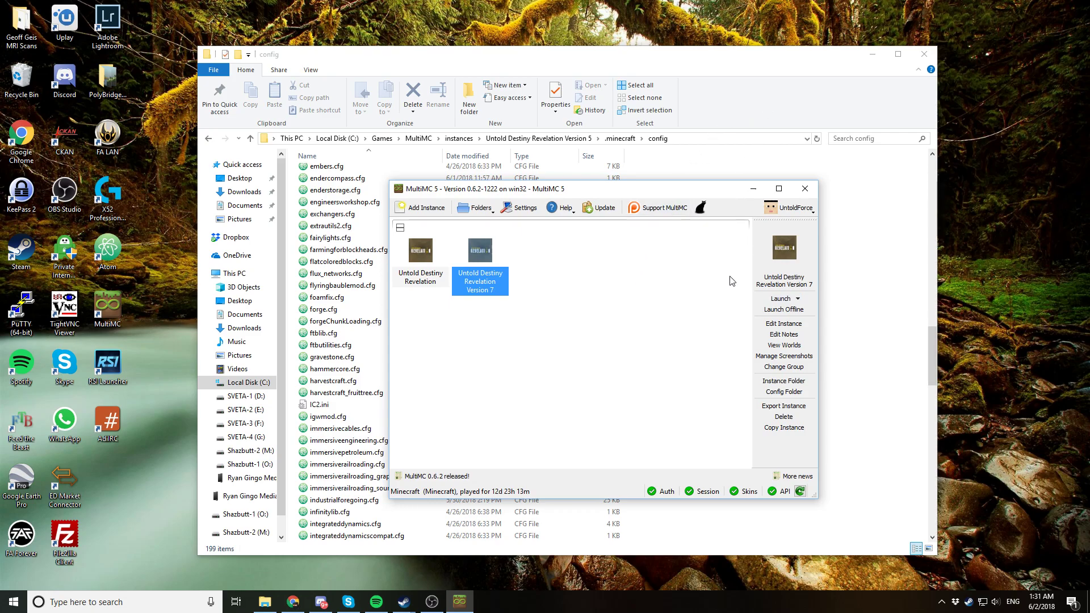
click(787, 328)
click(374, 295)
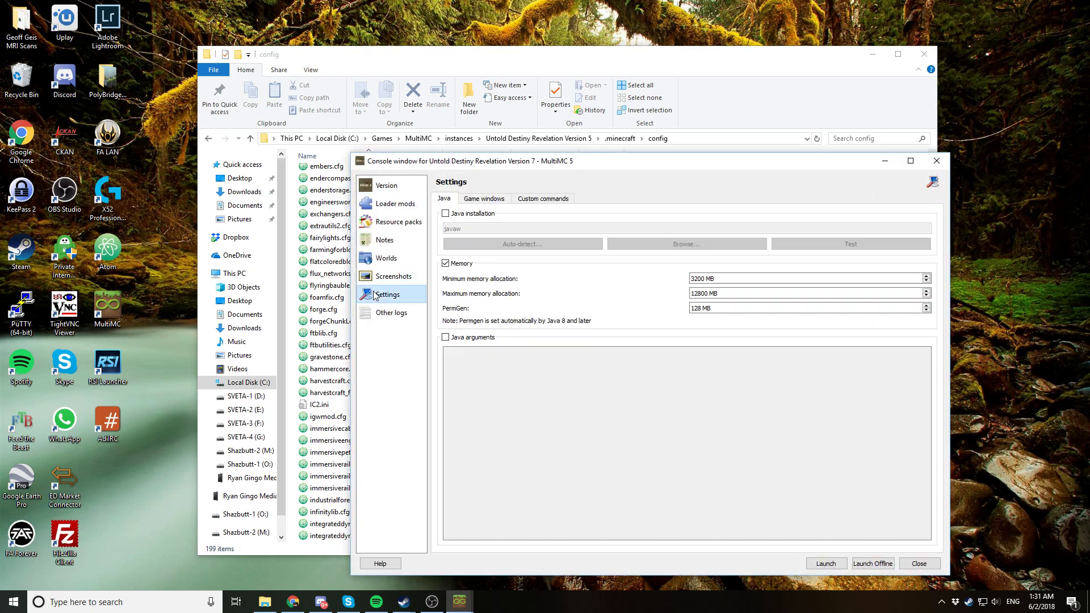
Reduce the maximum memory allocation from 11392 MB to 6400 MB with the spinbox
click(713, 295)
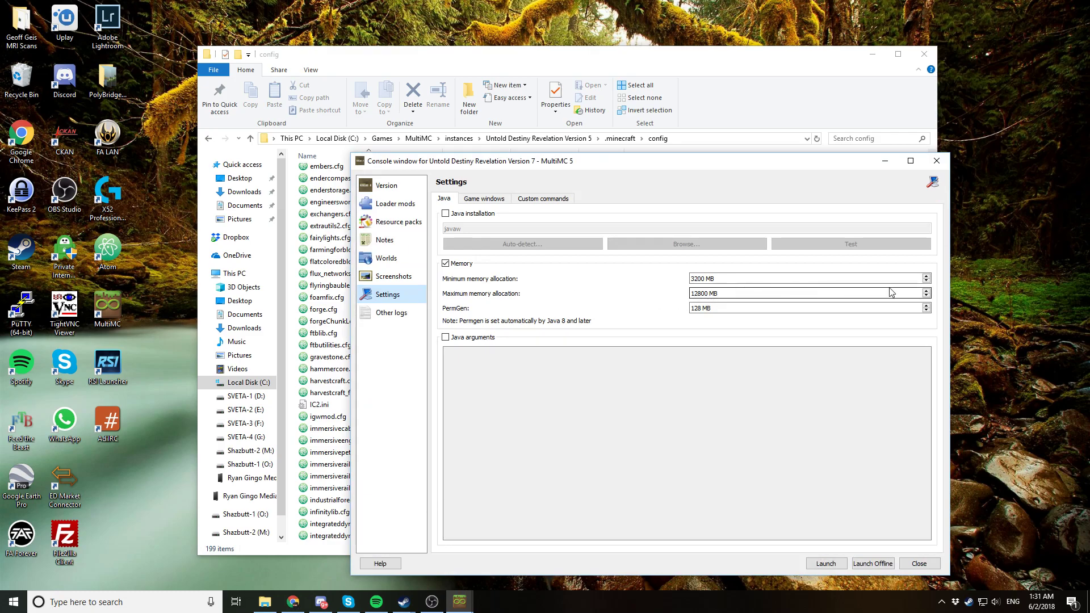
scroll(928, 297, down, 8)
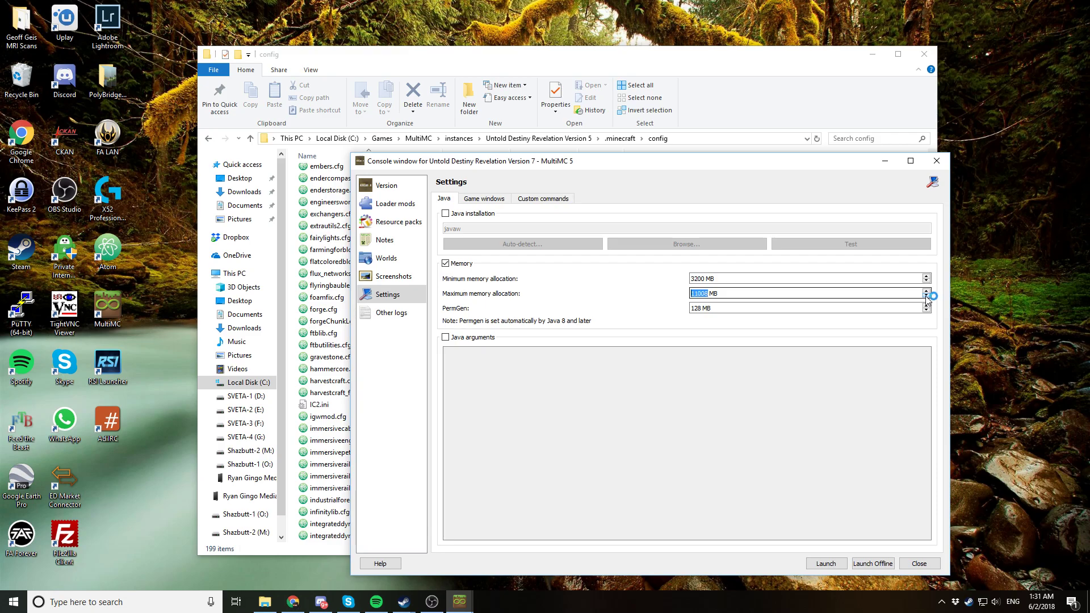
scroll(928, 299, down, 7)
scroll(927, 299, down, 3)
text(6144)
click(708, 292)
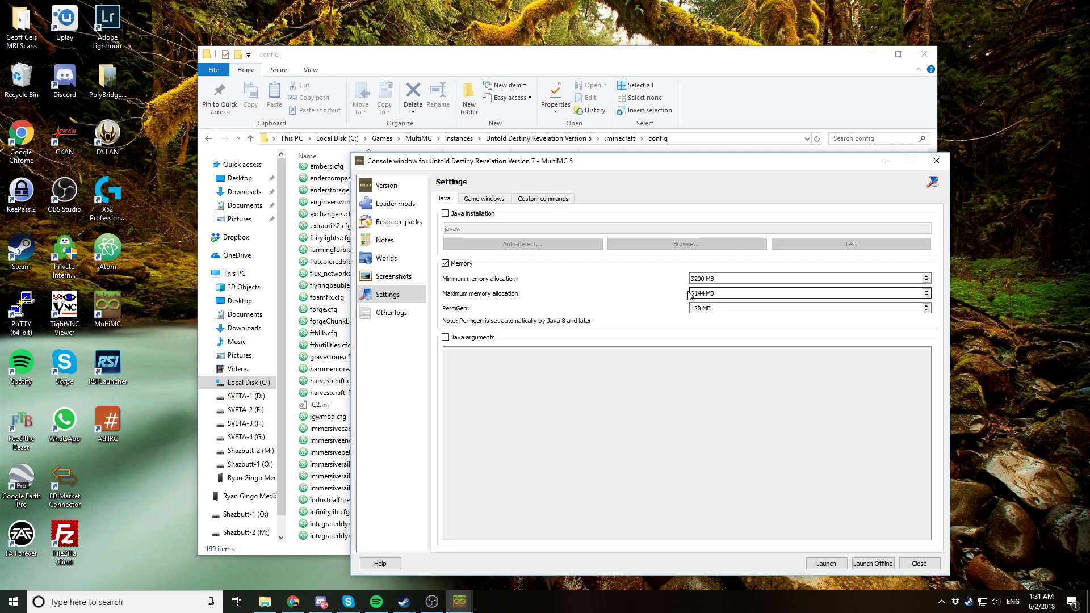
drag(731, 166, 733, 154)
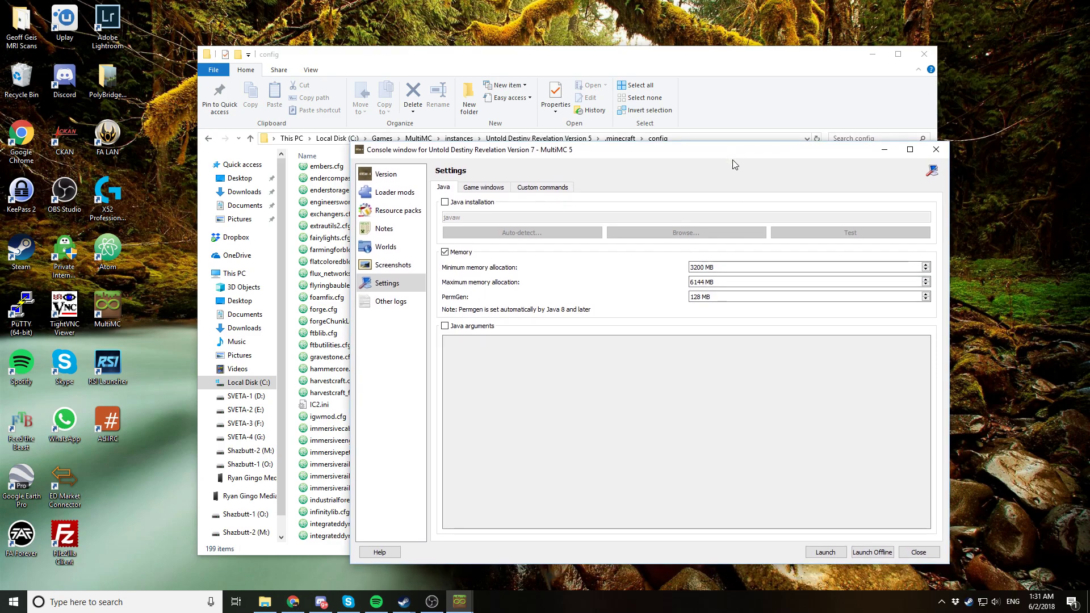
click(926, 284)
click(926, 284)
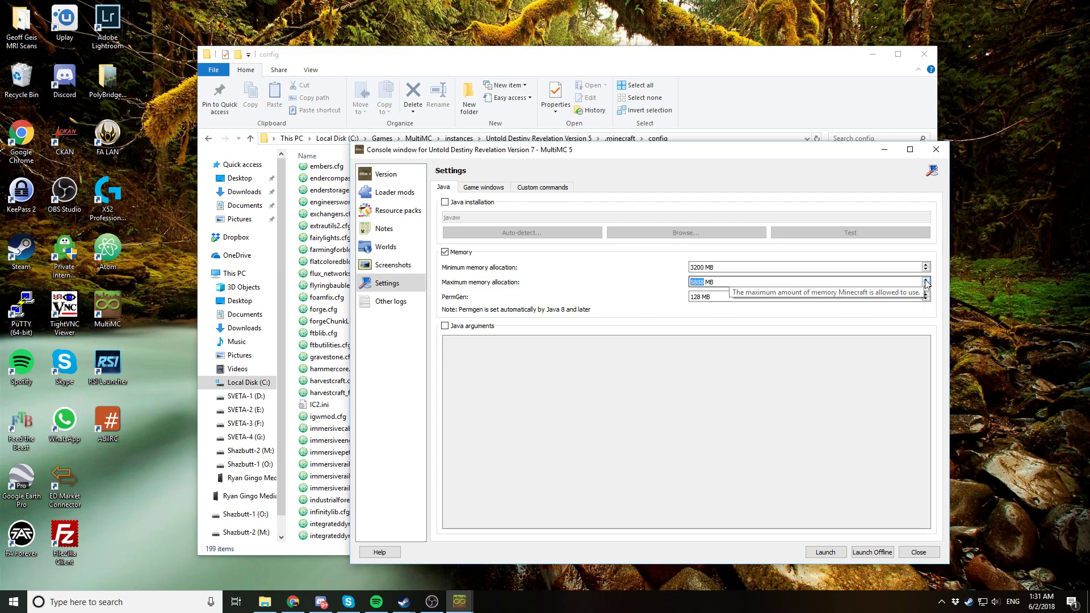
click(926, 281)
click(925, 280)
click(925, 280)
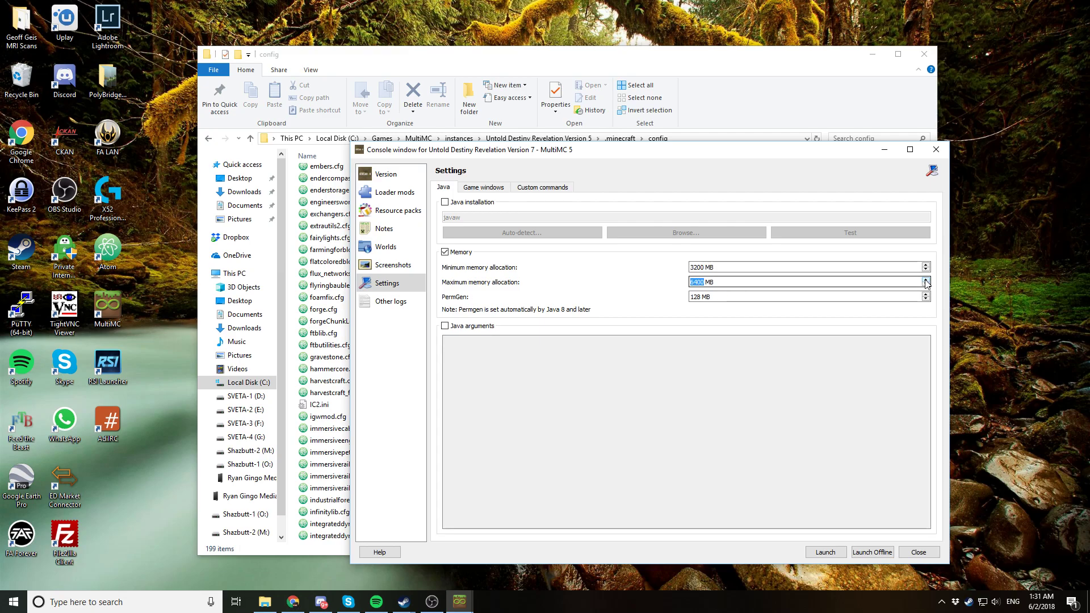
click(925, 280)
click(690, 282)
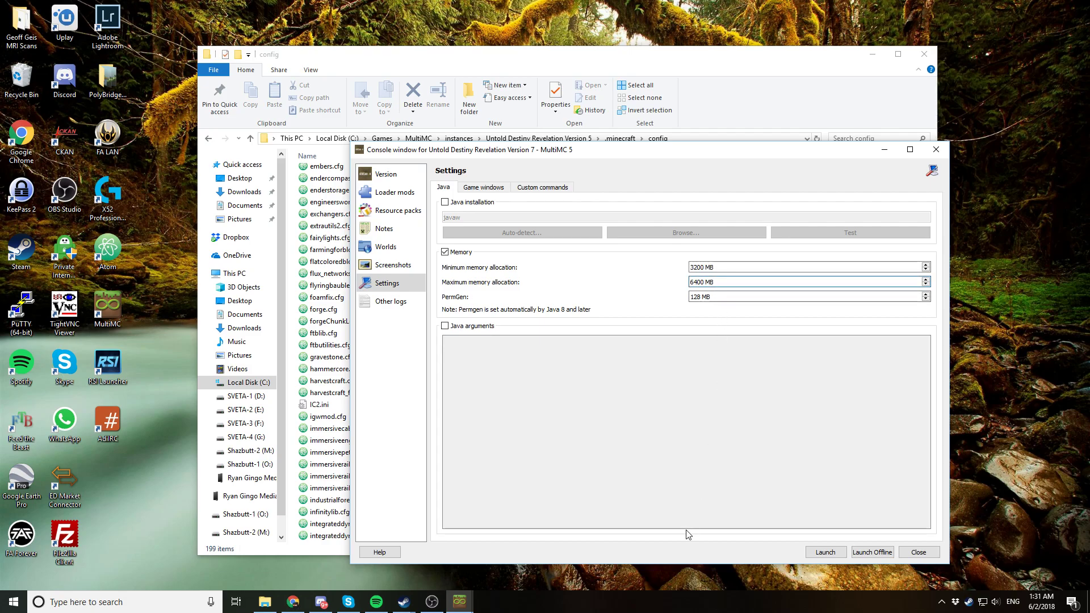
Open Task Manager's Memory page: 32.0 GB installed, about 6.2 GB in use
right_click(667, 604)
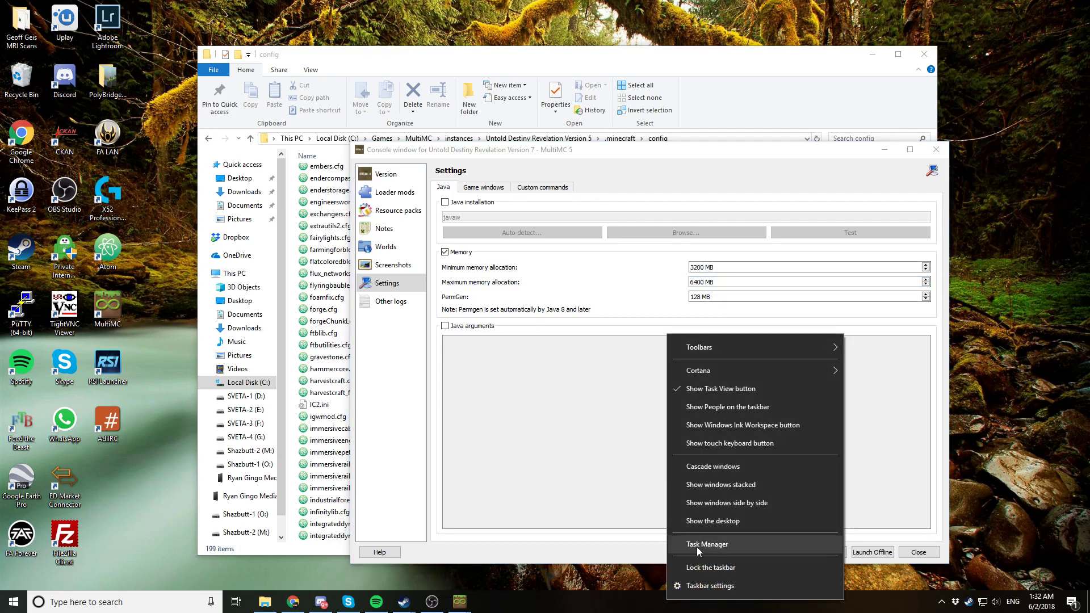
click(701, 544)
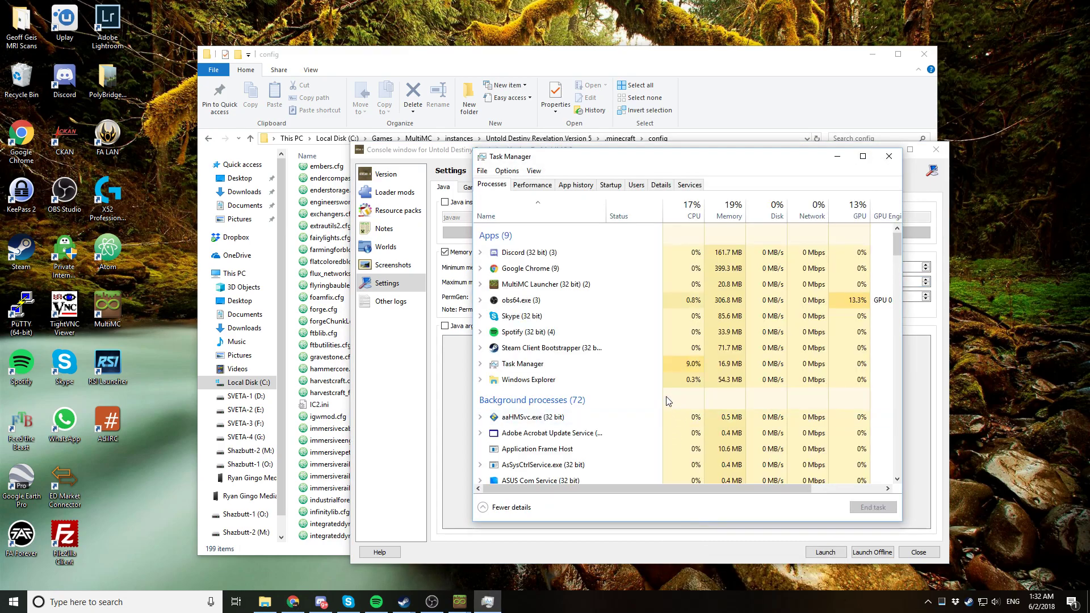
click(532, 185)
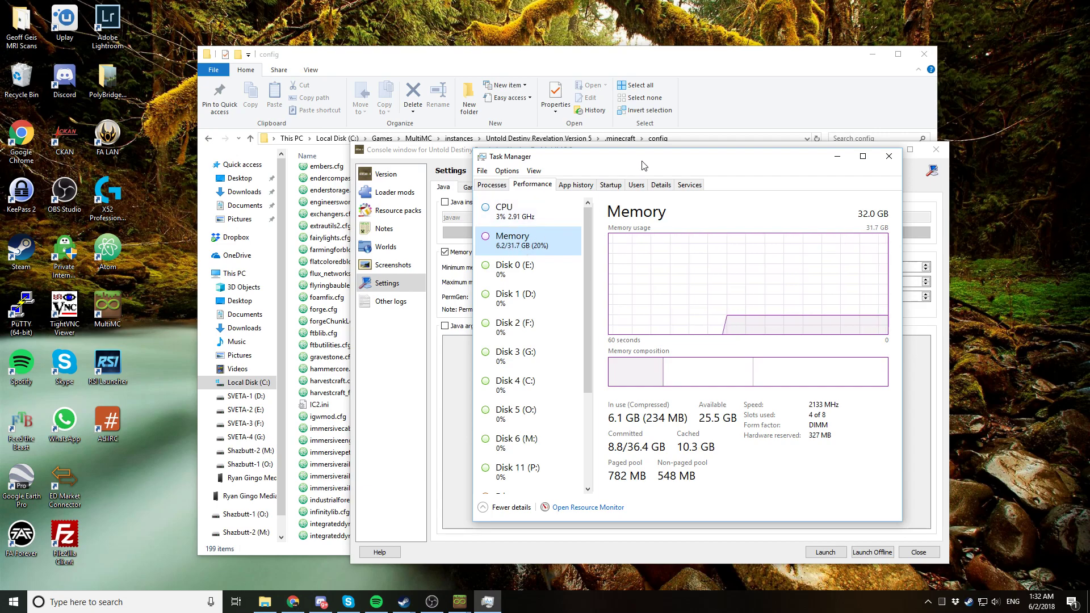
drag(641, 165, 669, 164)
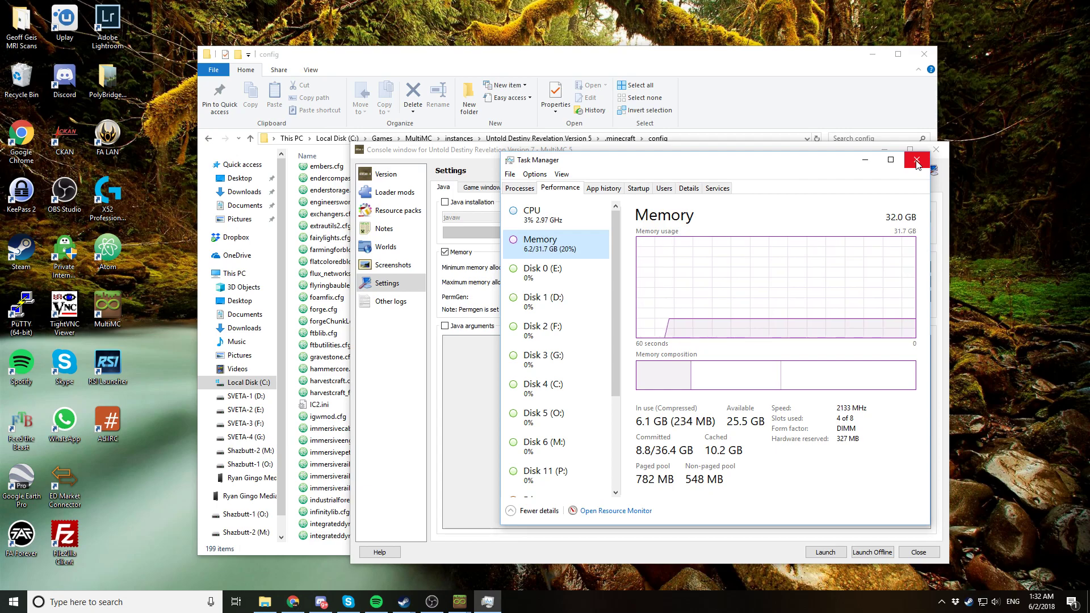
Lower maximum memory one step, then reopen Task Manager on the Processes tab (9 apps, 68 background)
click(917, 161)
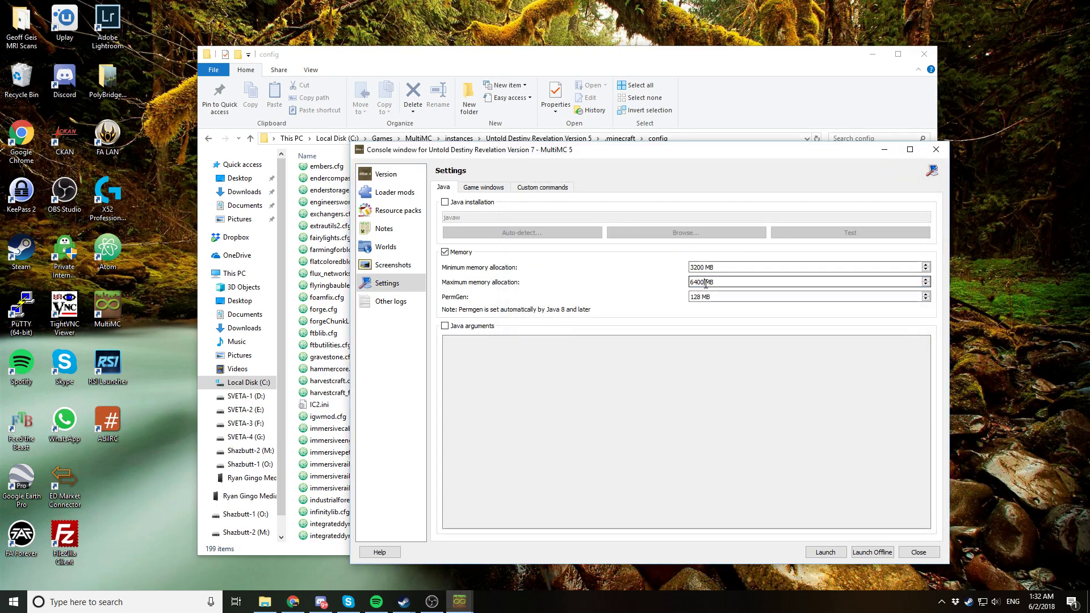
click(926, 284)
right_click(720, 611)
click(752, 550)
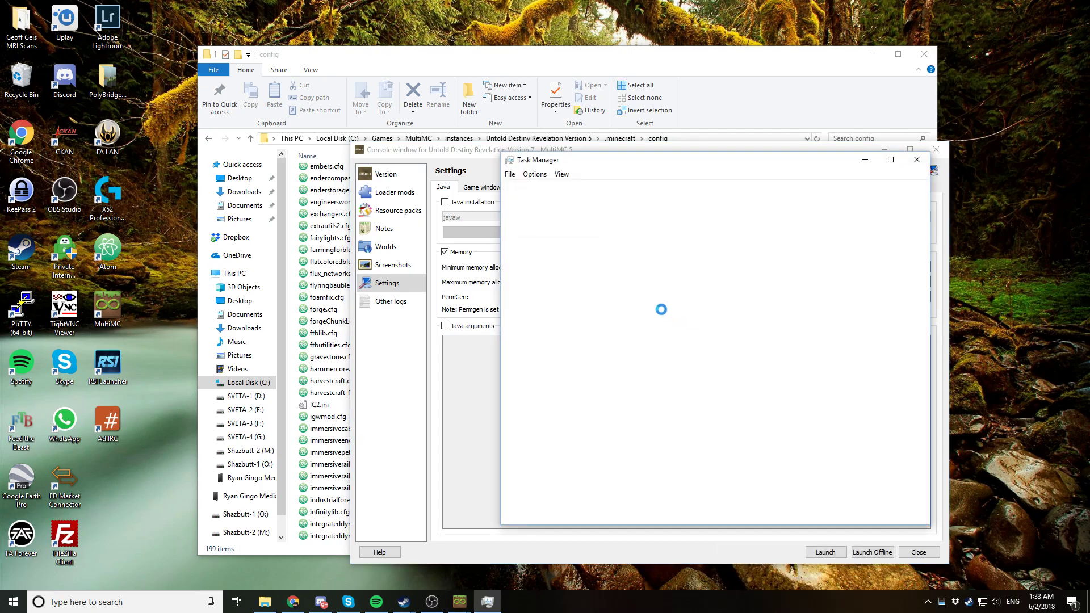
click(559, 187)
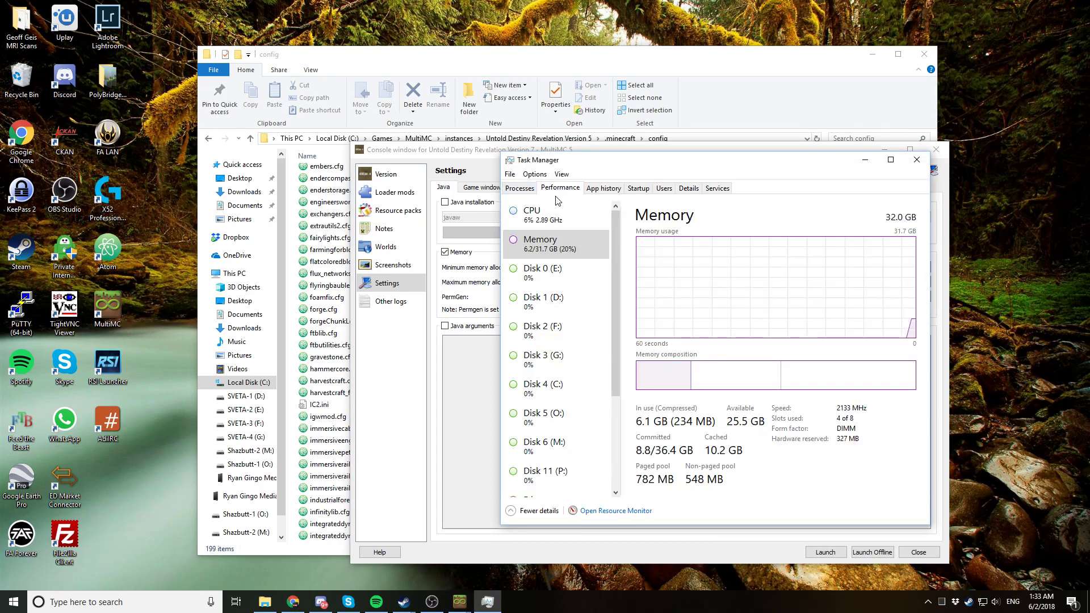
click(525, 190)
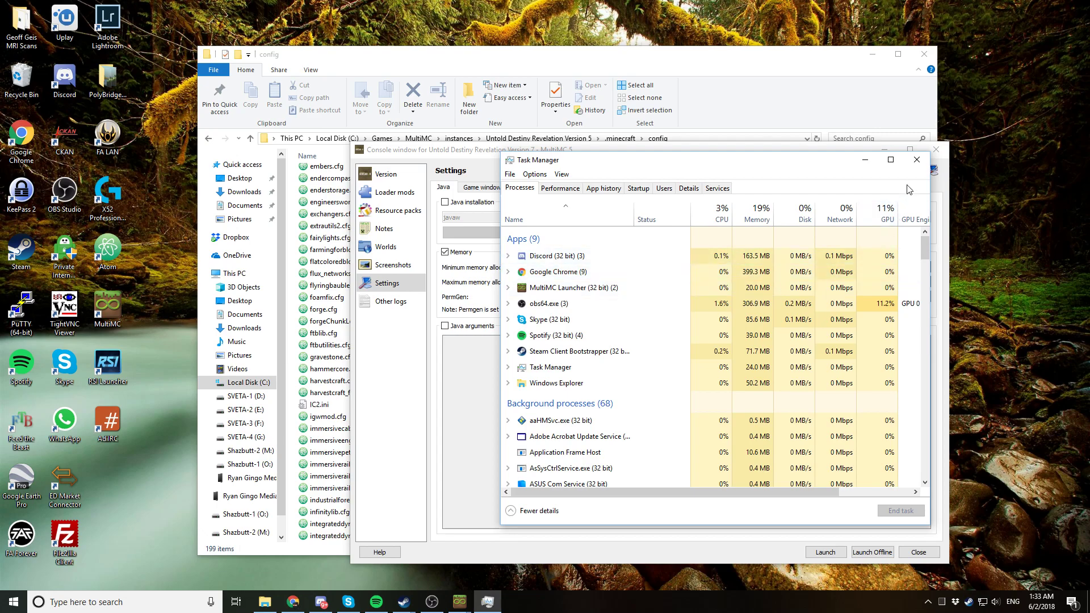
Close Task Manager, confirm maximum memory reads 6144 MB, and rearrange the config and settings windows
click(916, 159)
drag(772, 151, 790, 143)
double_click(769, 273)
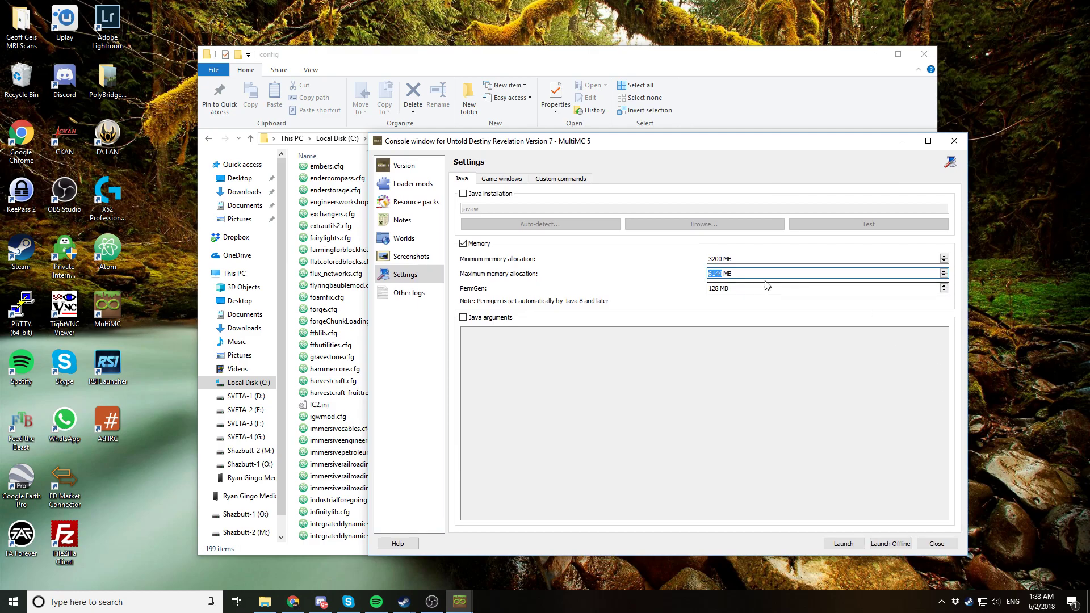
click(767, 273)
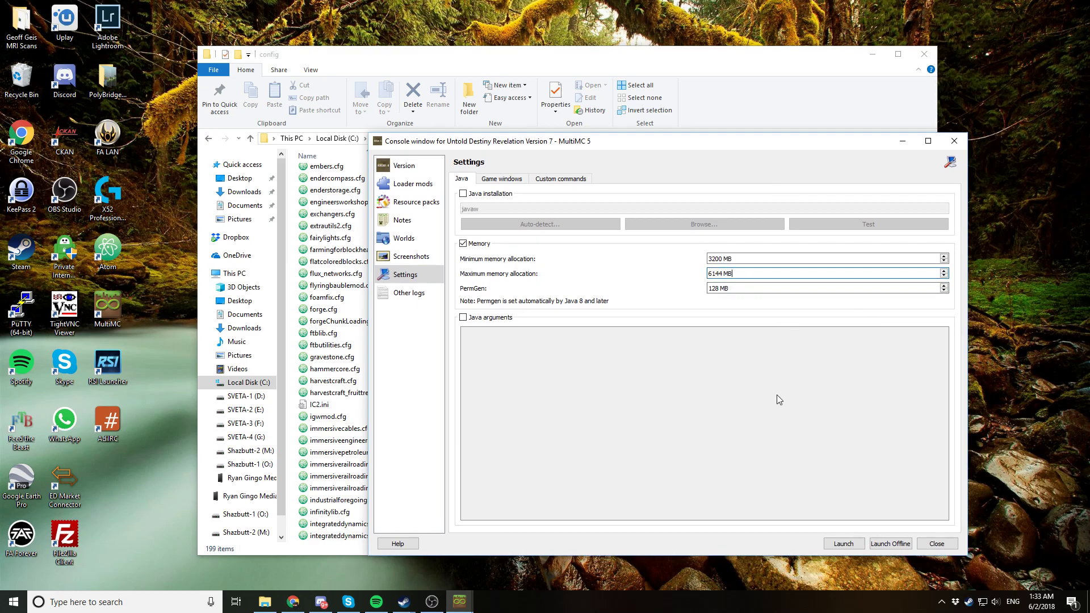
drag(545, 62, 487, 58)
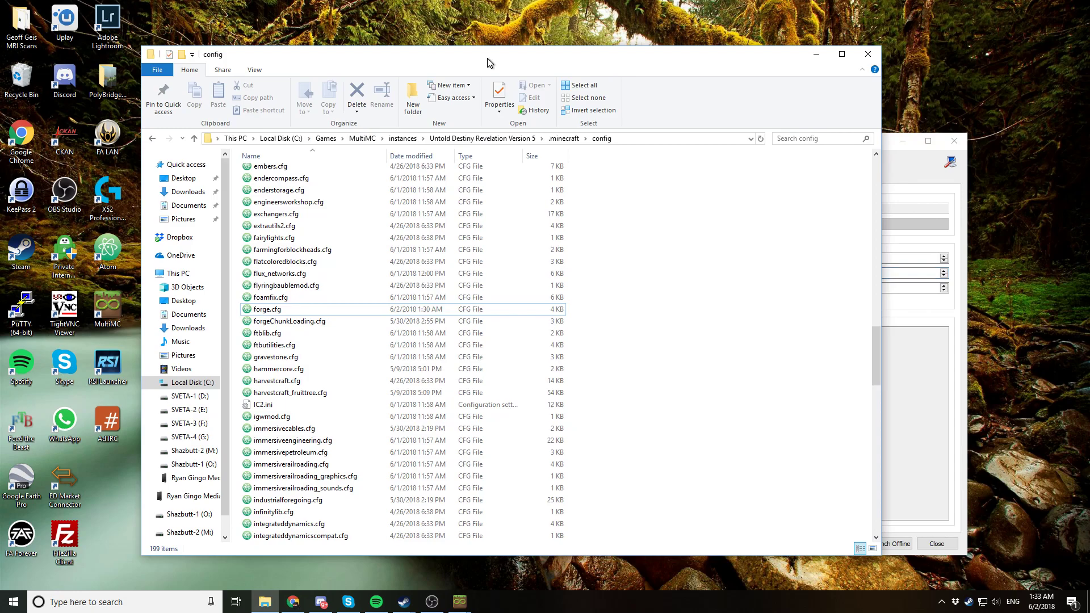
click(911, 176)
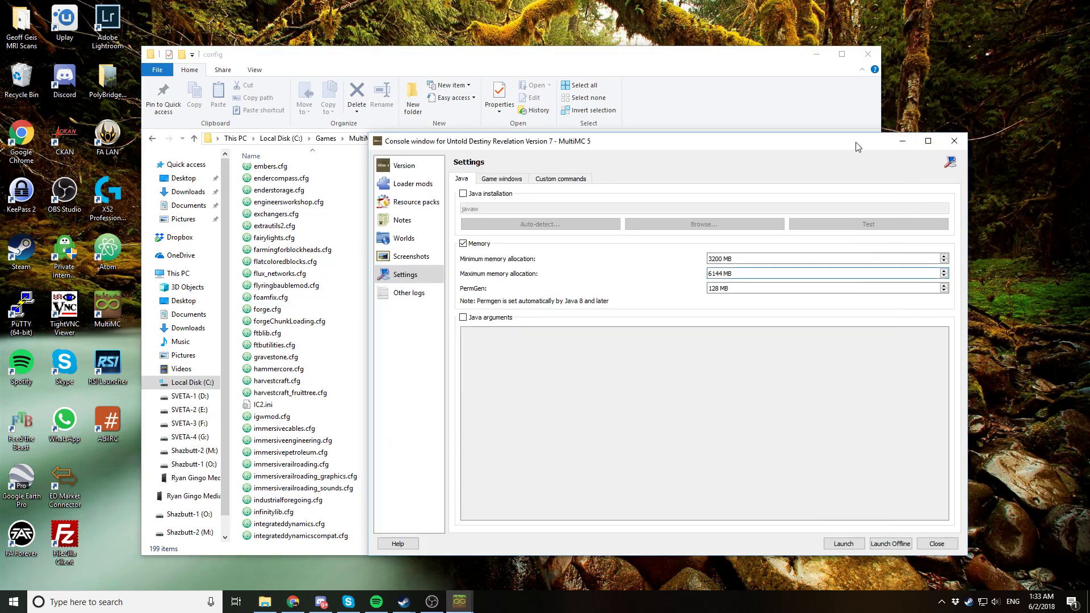
drag(855, 141, 862, 123)
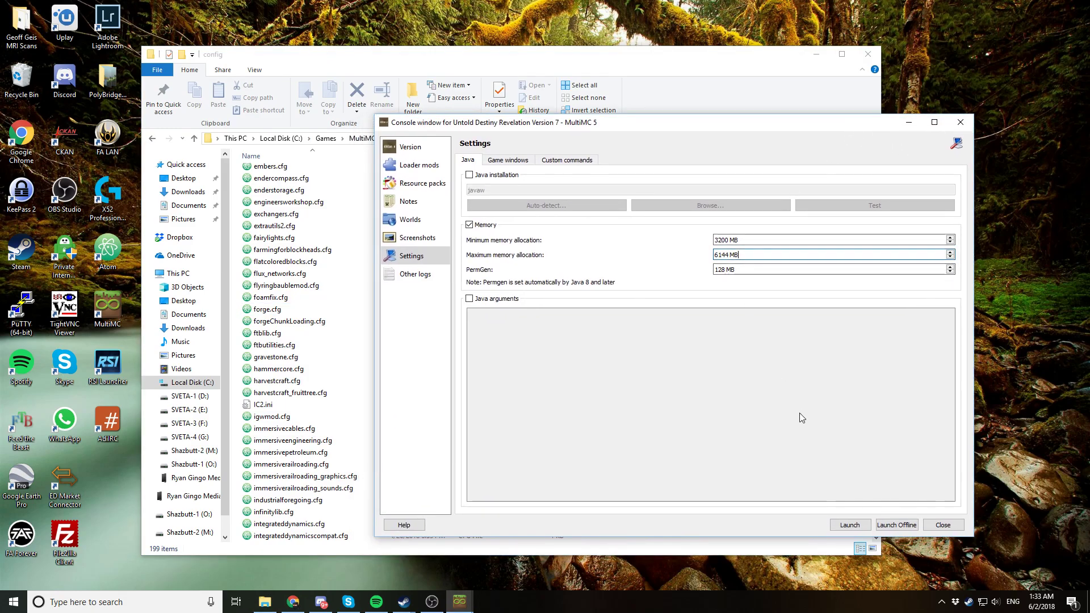